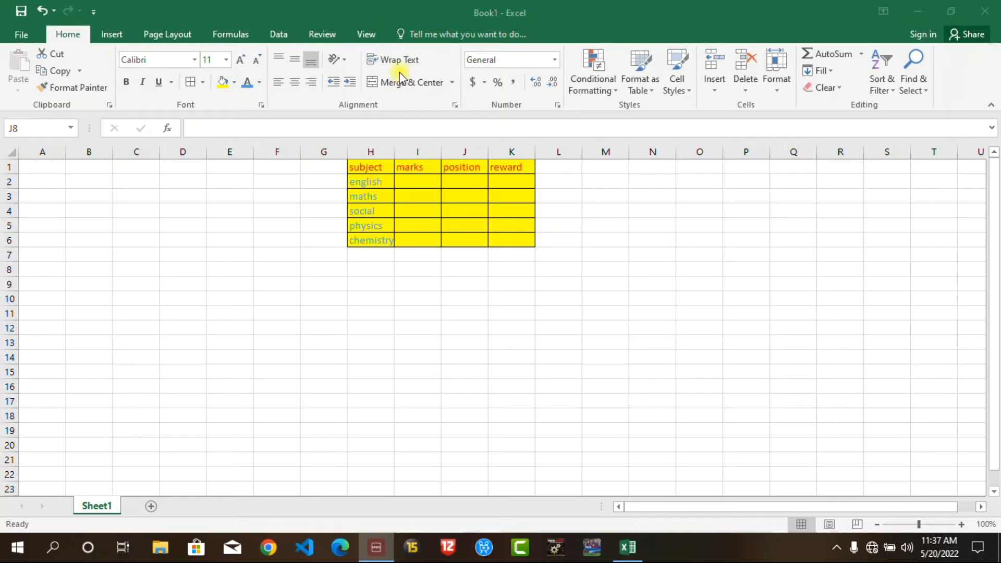
left_click(377, 169)
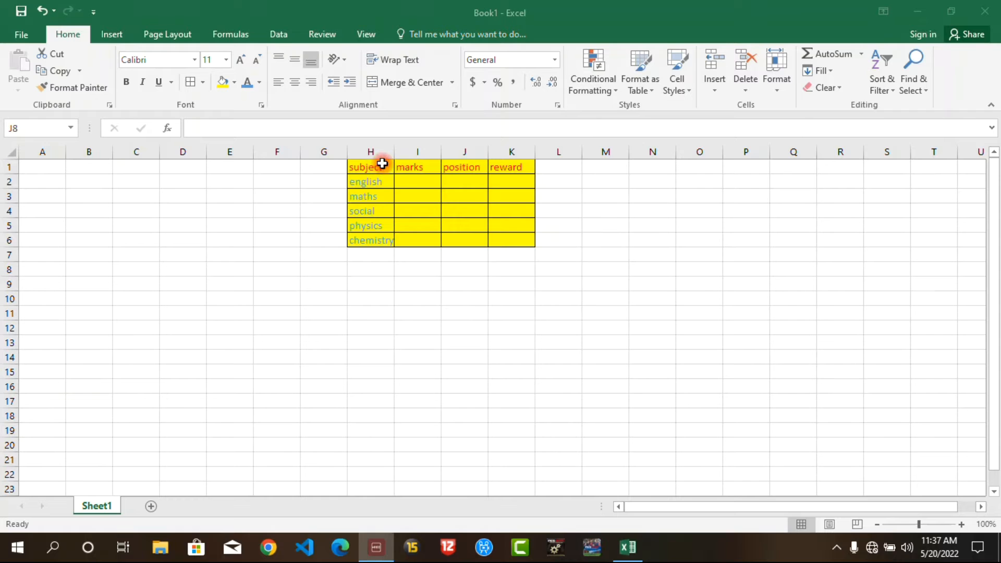
double_click(412, 169)
double_click(413, 170)
left_click_drag(428, 168, 383, 165)
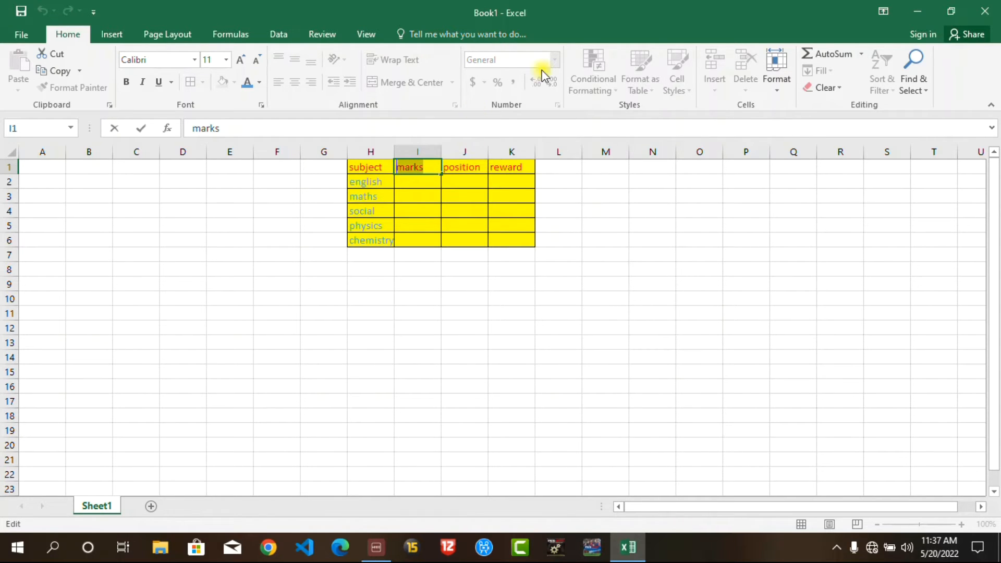
left_click(591, 200)
Step: Apply Merge & Center to each of the header cells marks, subject, position and reward
left_click(420, 167)
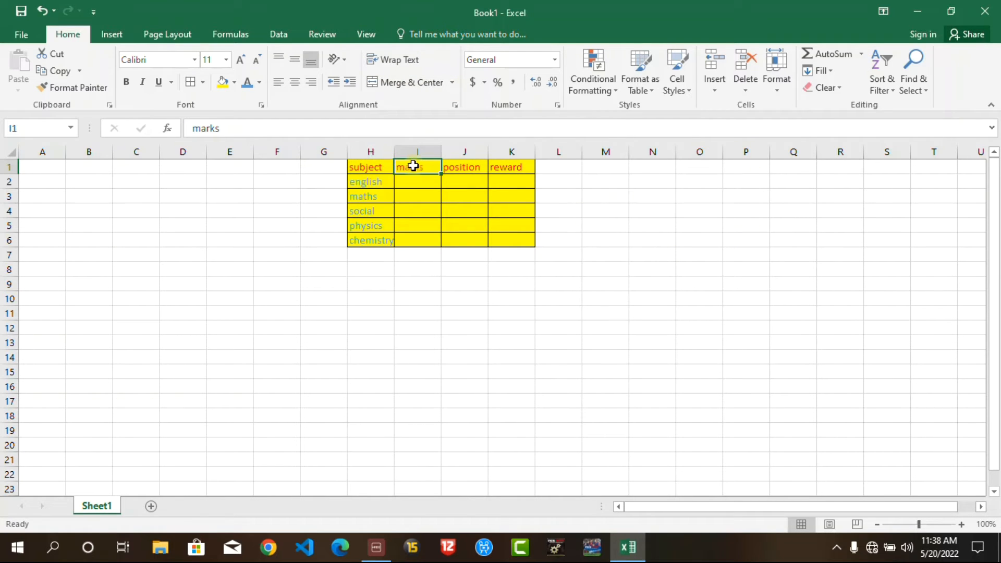
left_click(395, 81)
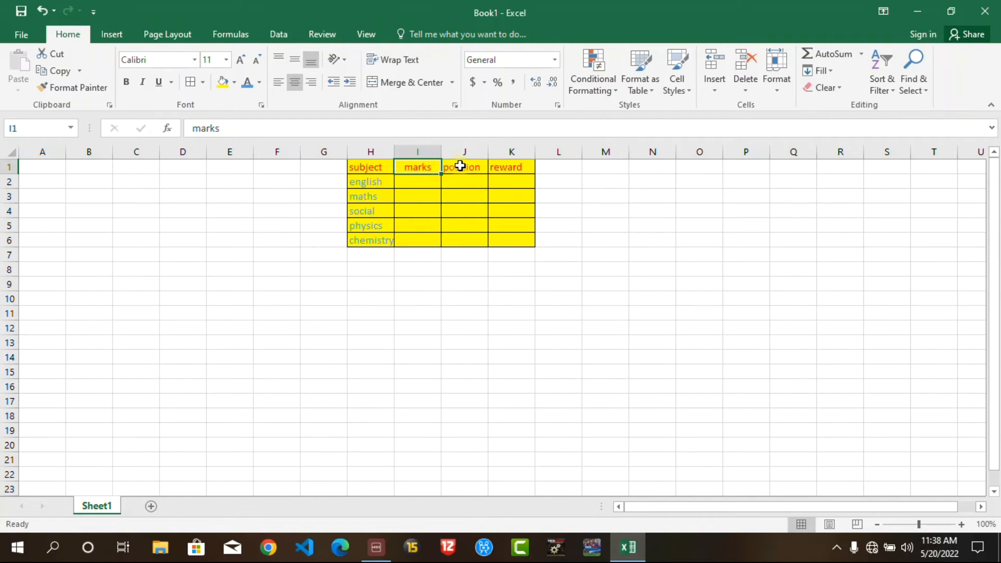
left_click(368, 169)
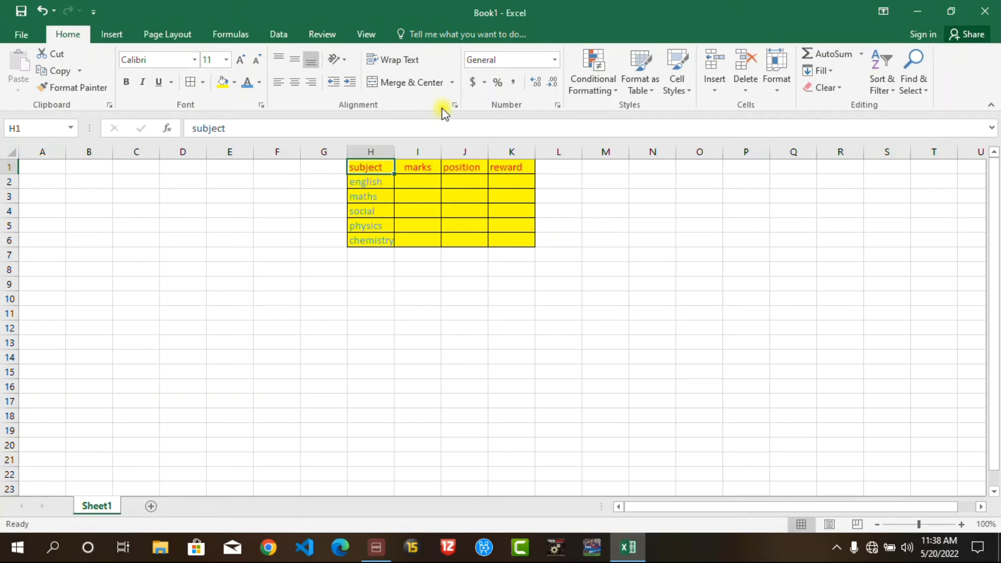
left_click(421, 83)
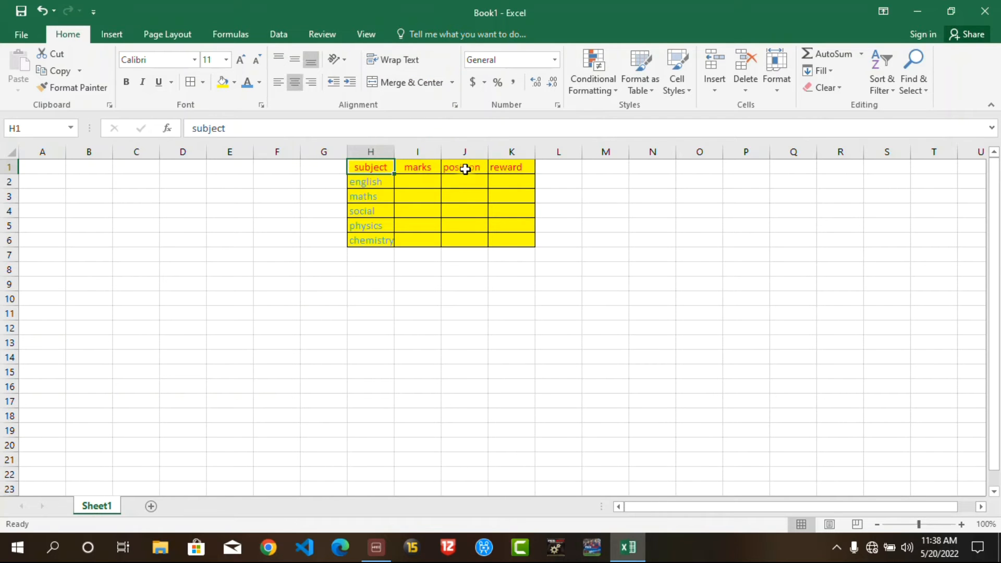
left_click(462, 168)
left_click(407, 81)
left_click(509, 168)
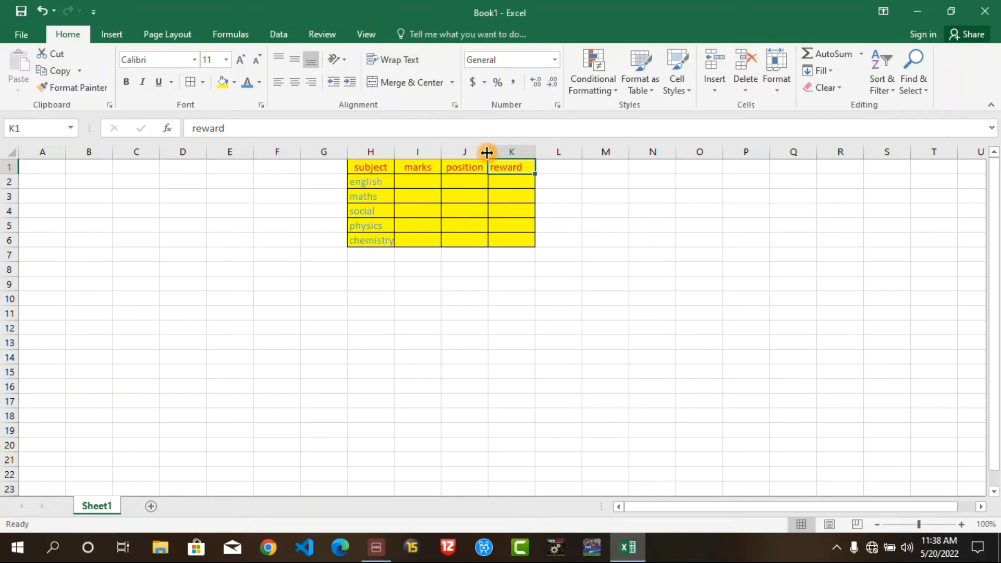
left_click(409, 82)
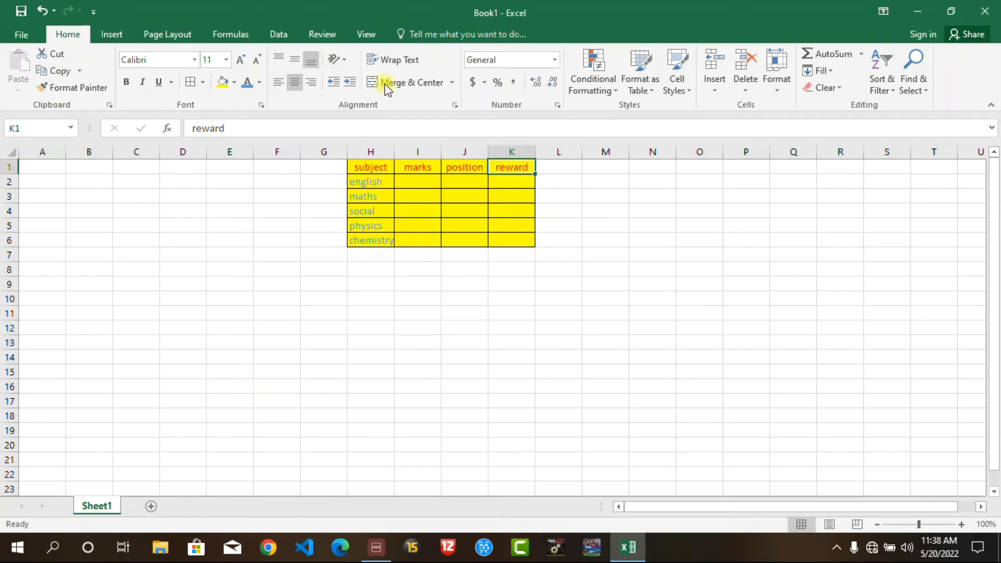
Step: Apply Wrap Text to the chemistry and physics cells in the subject column
left_click(371, 182)
left_click(371, 238)
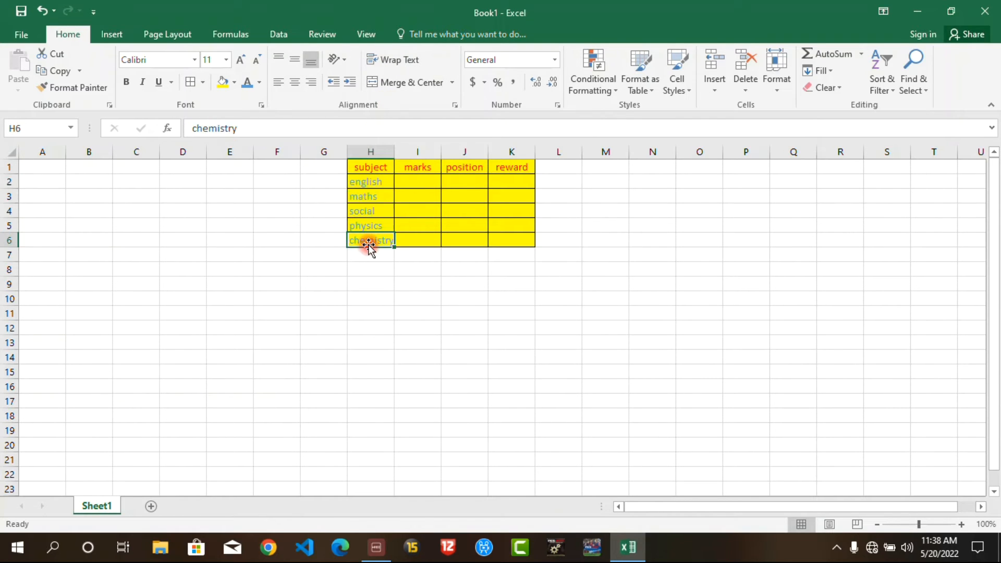
left_click(398, 59)
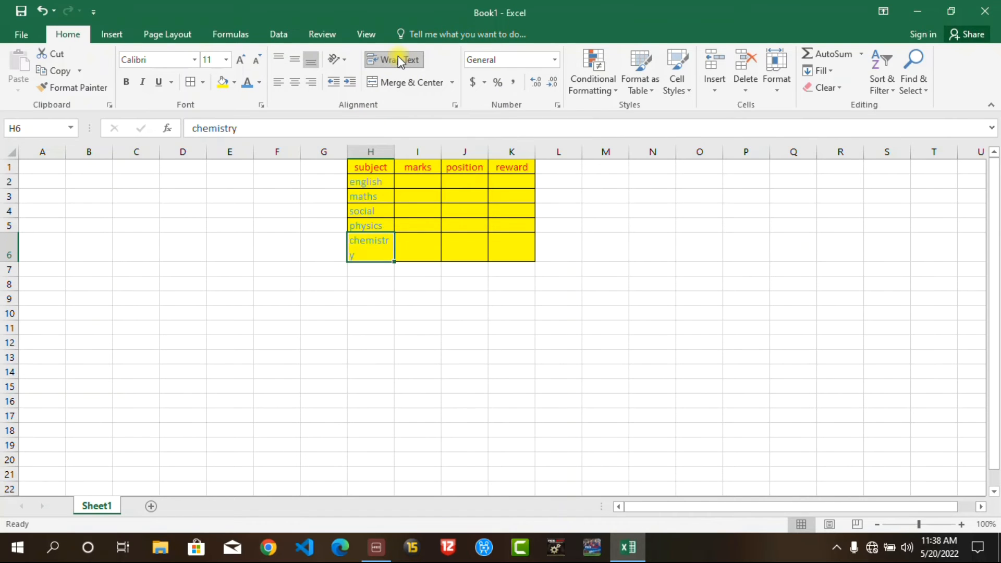
left_click(372, 226)
left_click(402, 55)
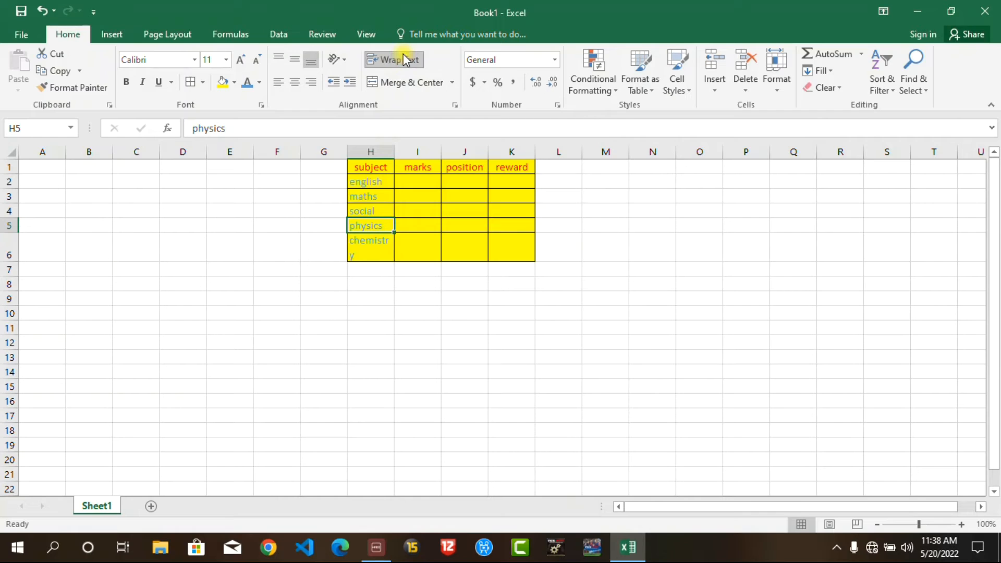
left_click(366, 225)
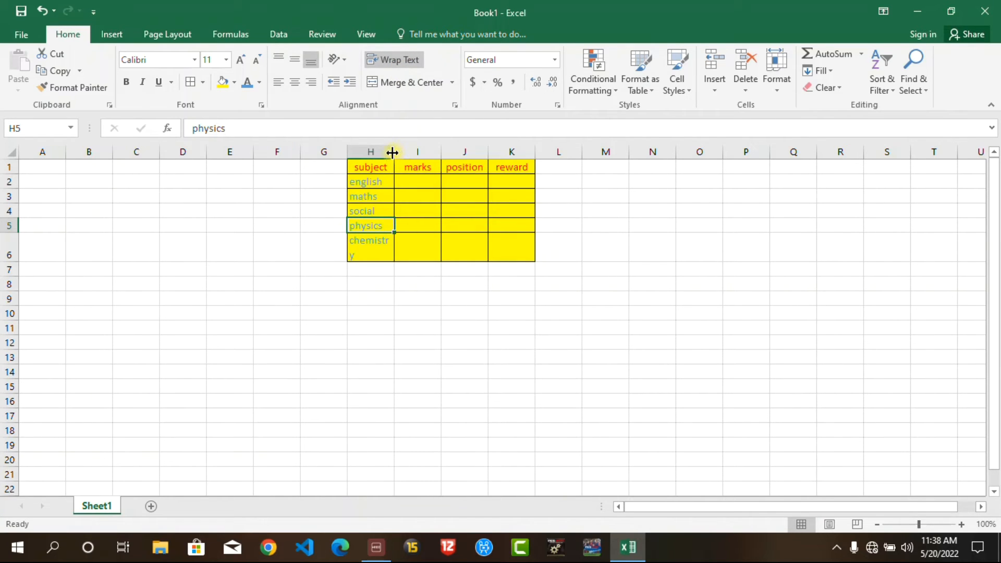
Step: Narrow column H slightly, and undo the width change and the text wrapping in the subject cells
left_click_drag(395, 154, 393, 156)
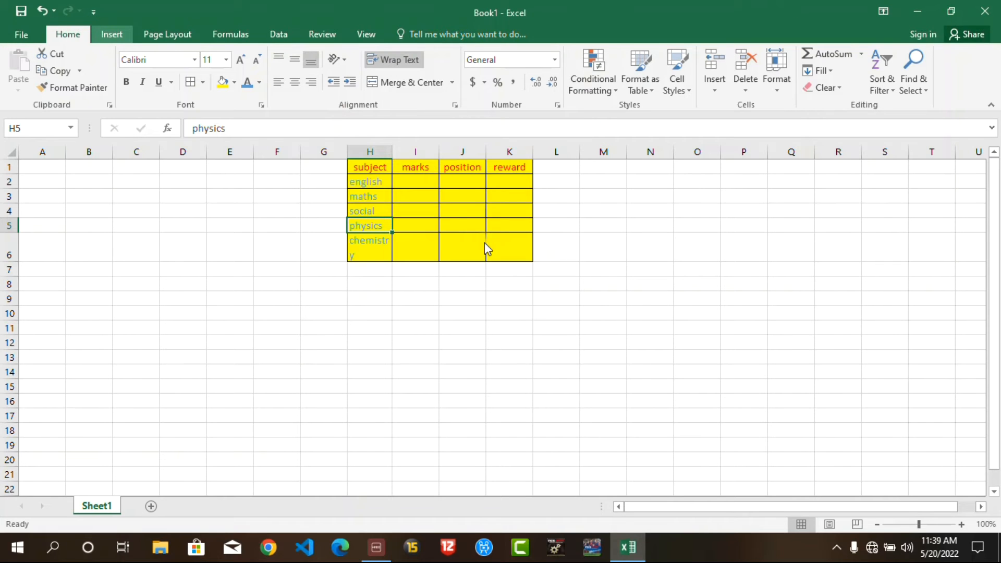
left_click(42, 12)
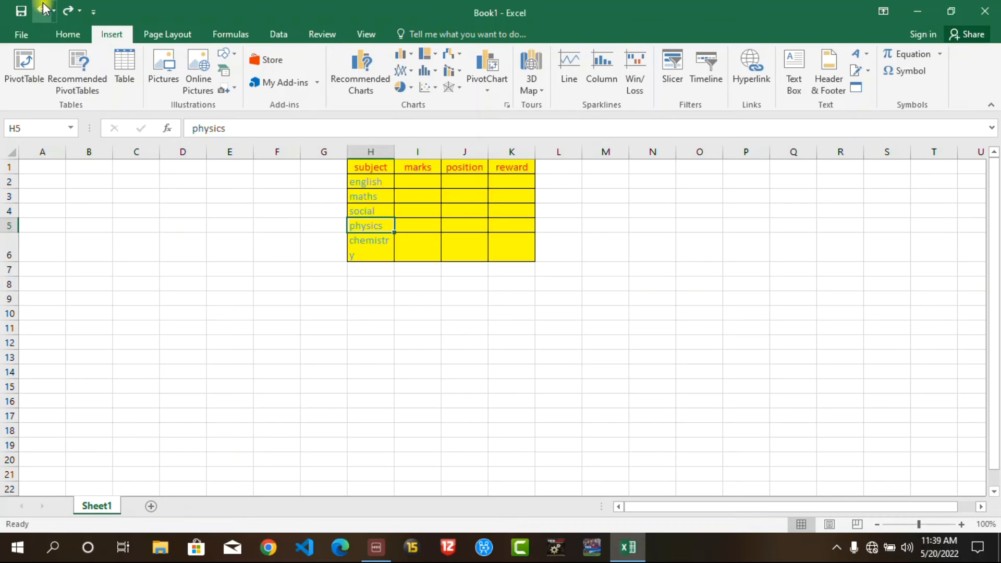
left_click(42, 11)
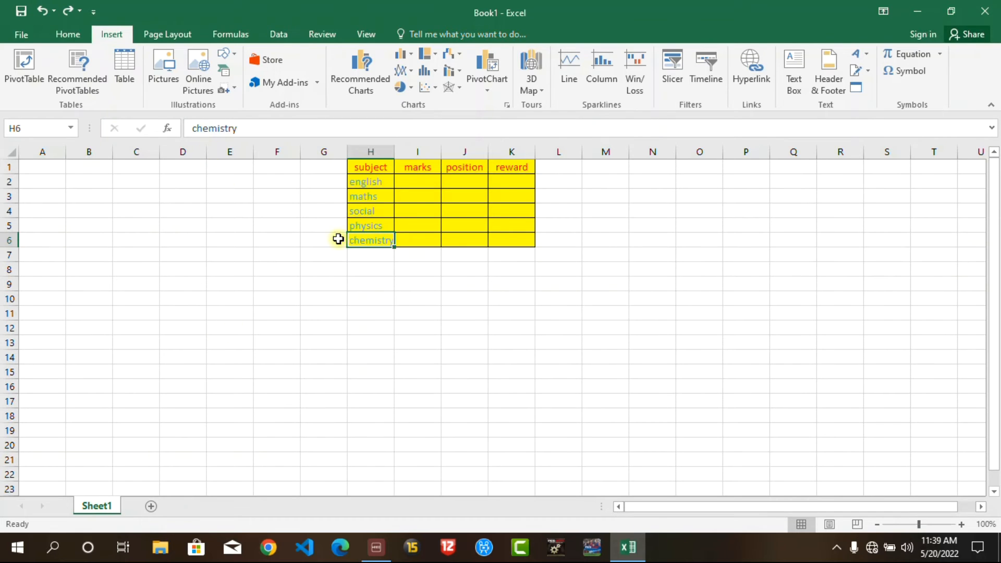
Step: Narrow column H and apply Wrap Text to the chemistry, physics and english cells
left_click_drag(393, 152, 388, 154)
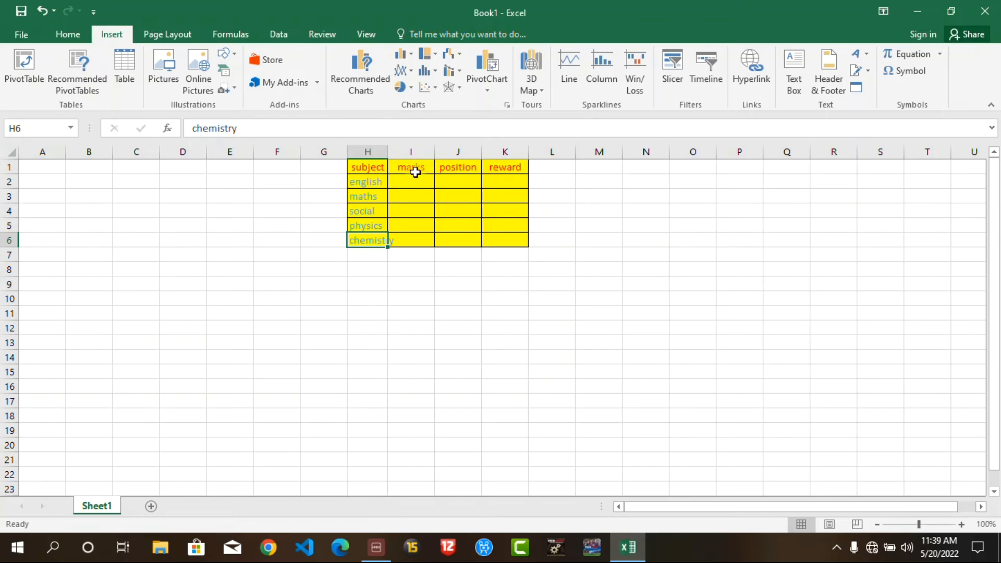
left_click(371, 238)
left_click(66, 35)
left_click(399, 61)
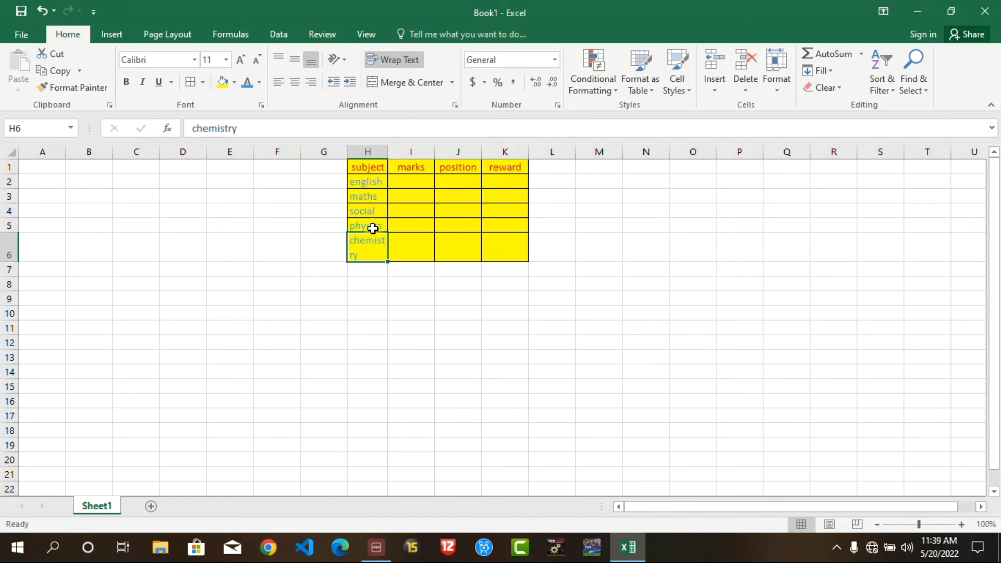
left_click(372, 228)
left_click(405, 60)
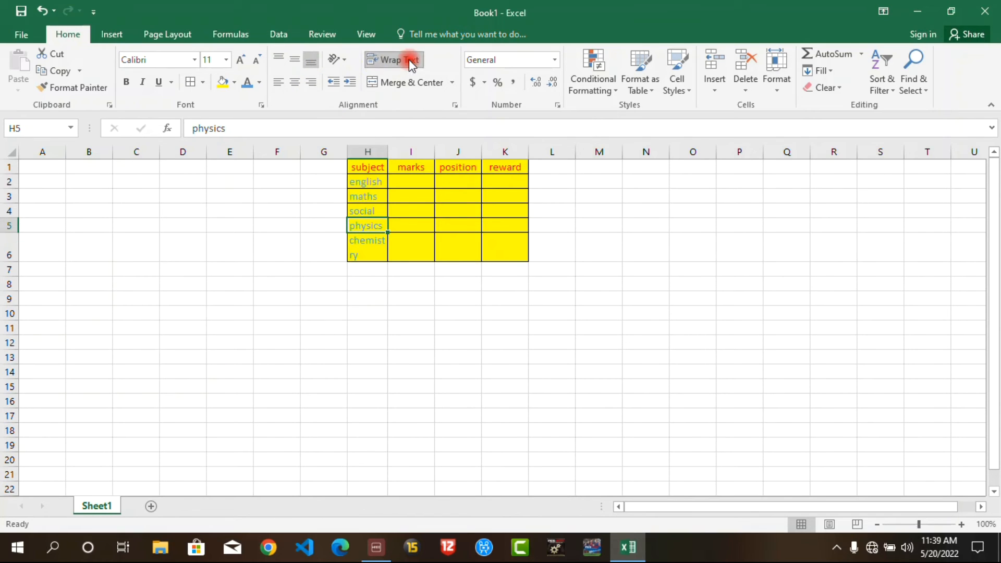
left_click(373, 184)
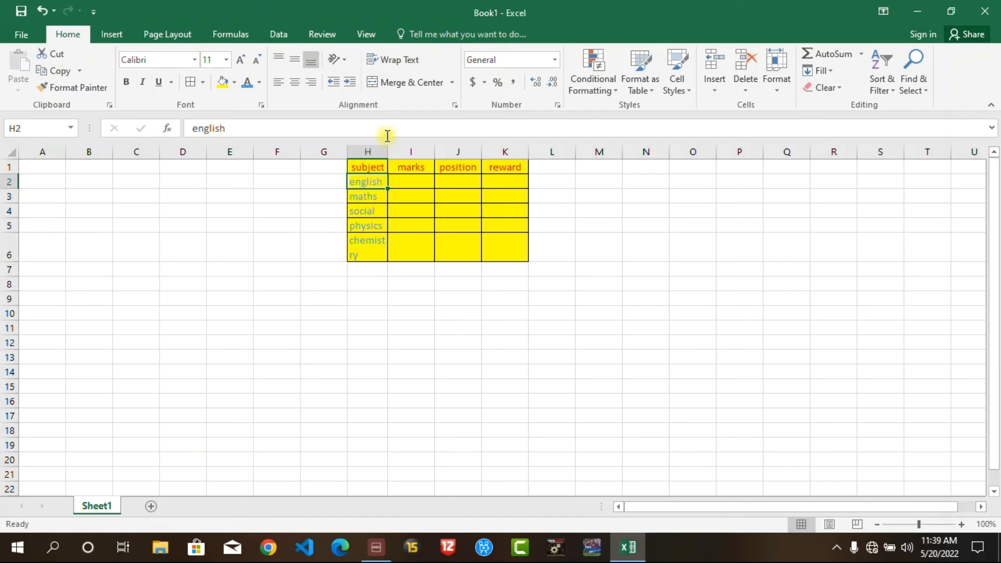
left_click(400, 60)
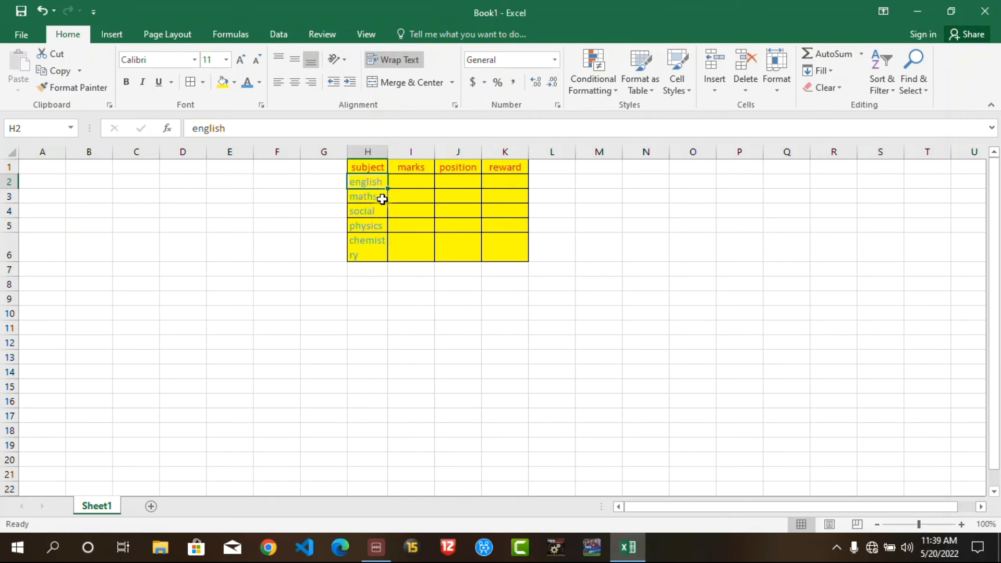
Step: Narrow column H further and reapply Wrap Text to the physics and english cells
left_click_drag(386, 154, 382, 154)
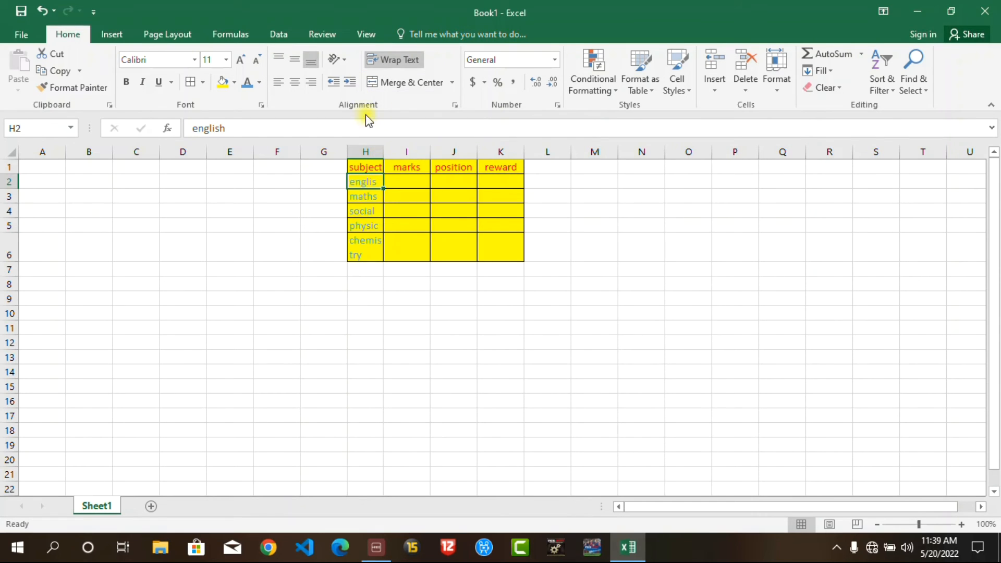
left_click_drag(384, 158, 380, 161)
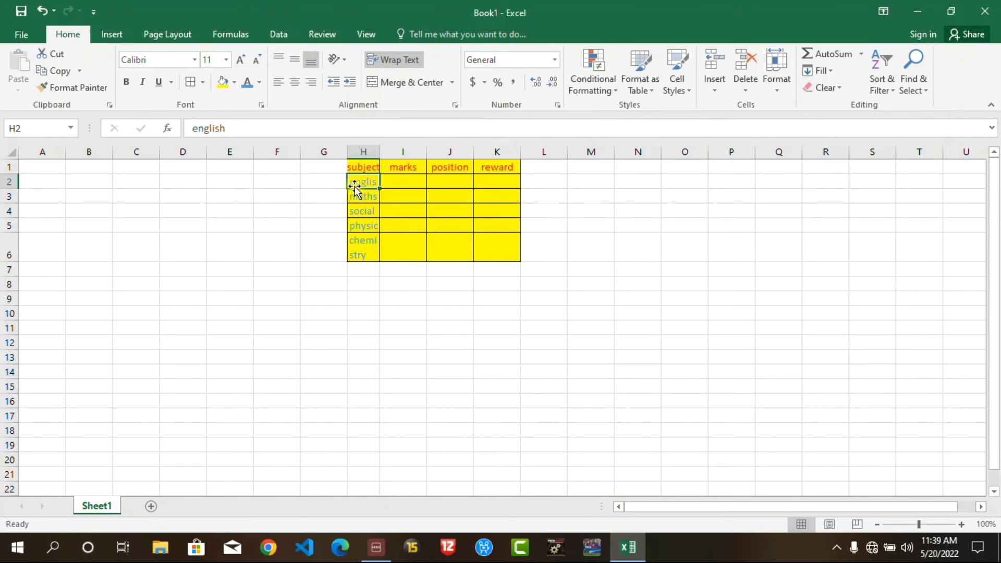
left_click(359, 226)
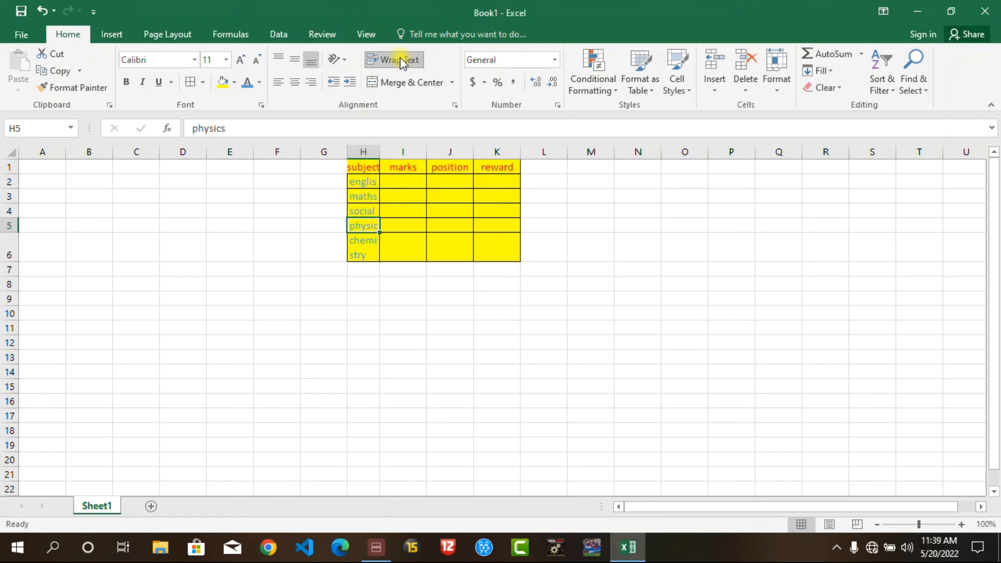
left_click(369, 209)
left_click(358, 232)
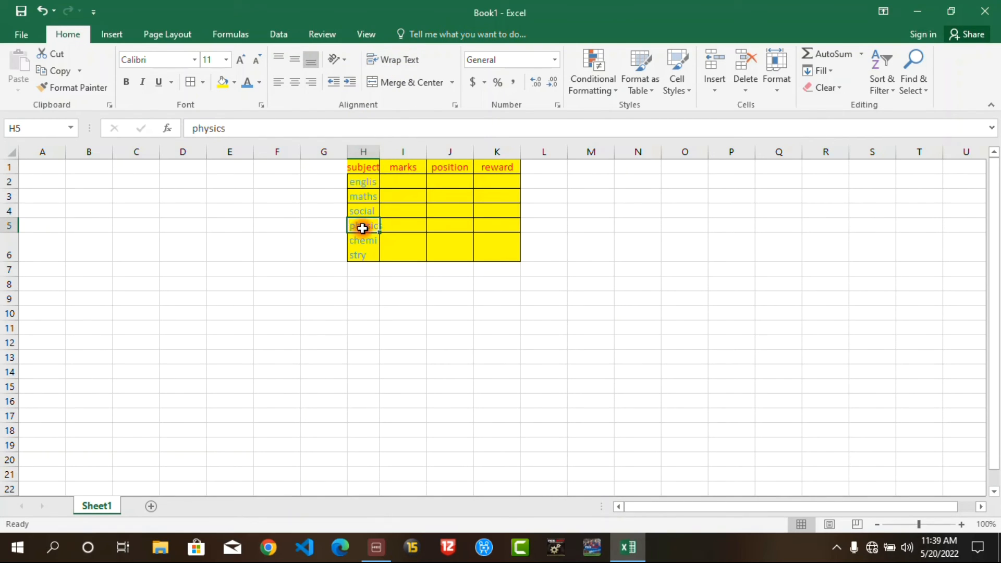
left_click(400, 60)
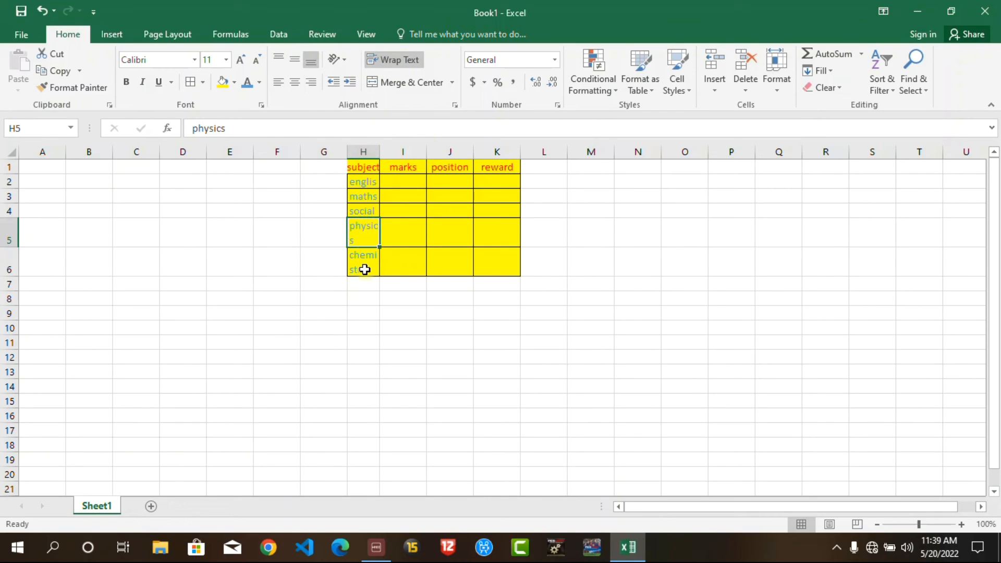
left_click(366, 184)
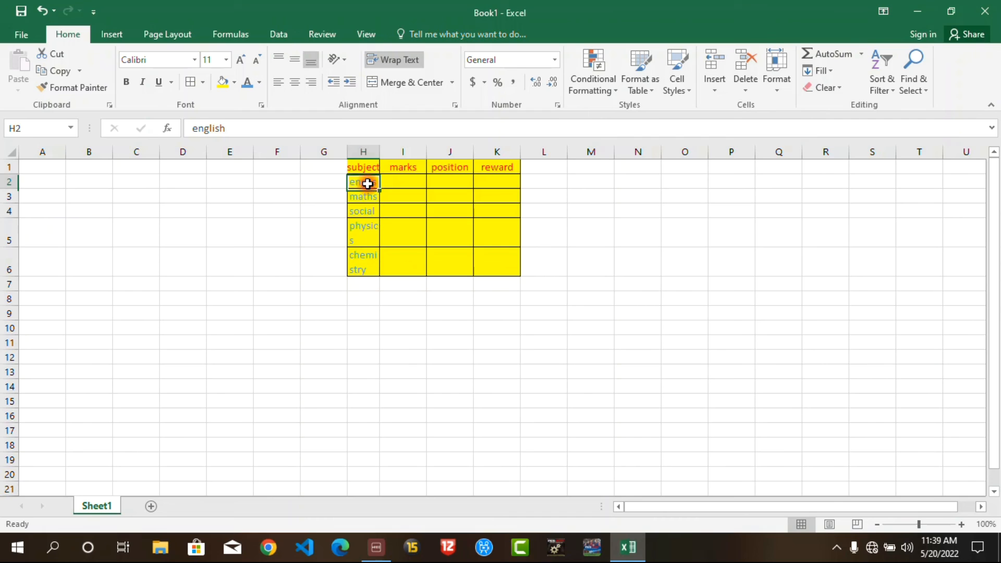
left_click(382, 57)
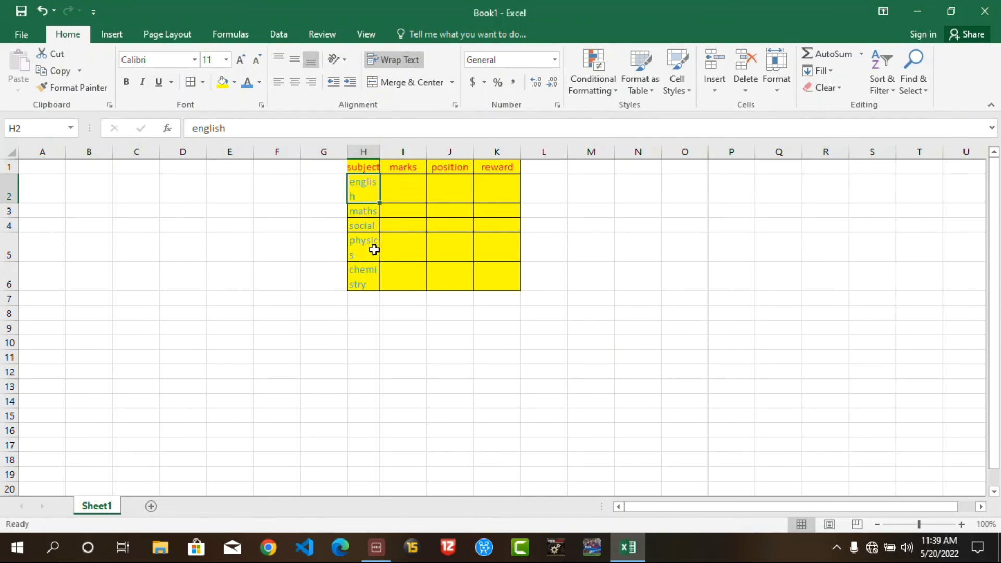